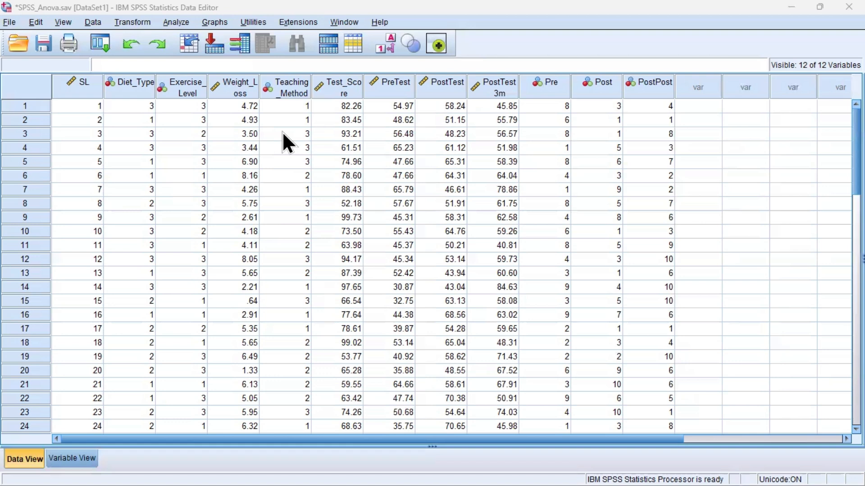
pyautogui.click(137, 82)
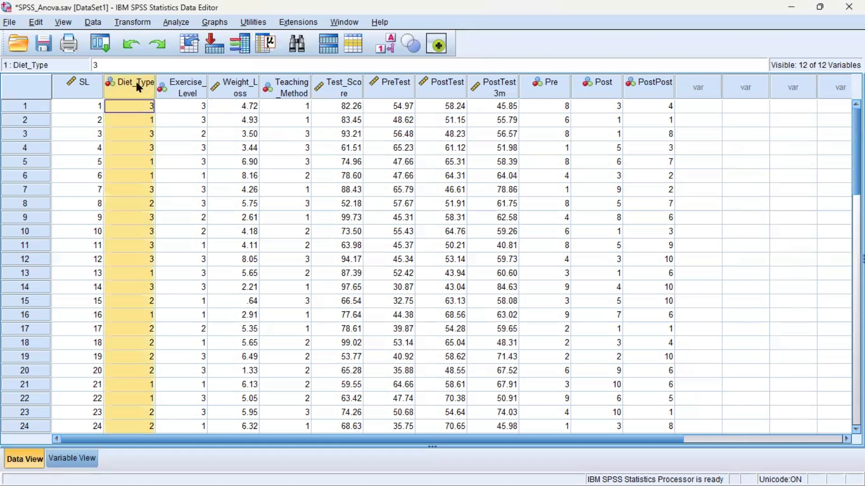
pyautogui.click(245, 92)
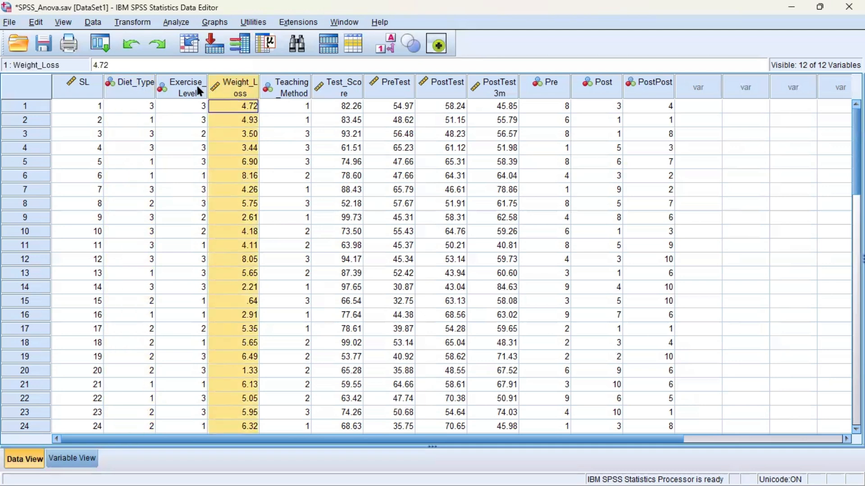
pyautogui.click(136, 82)
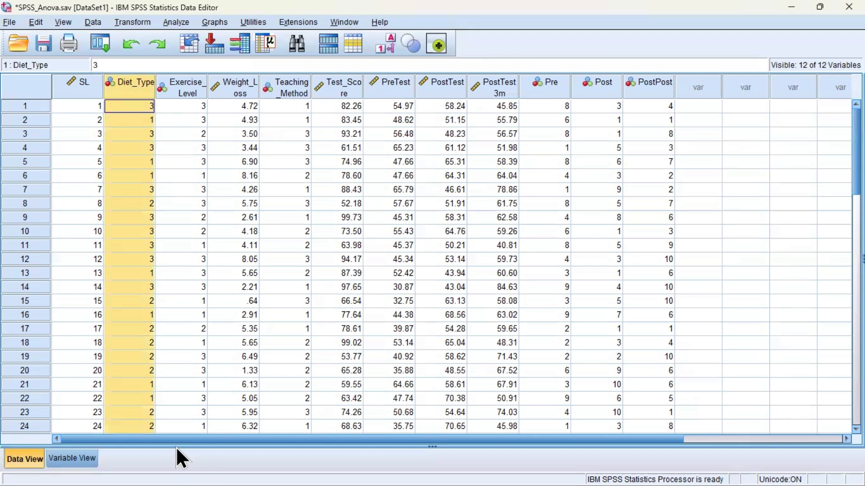
# Step: Open the value labels of the Diet_Type variable and add the label "Low Carb" for value 1
pyautogui.click(72, 457)
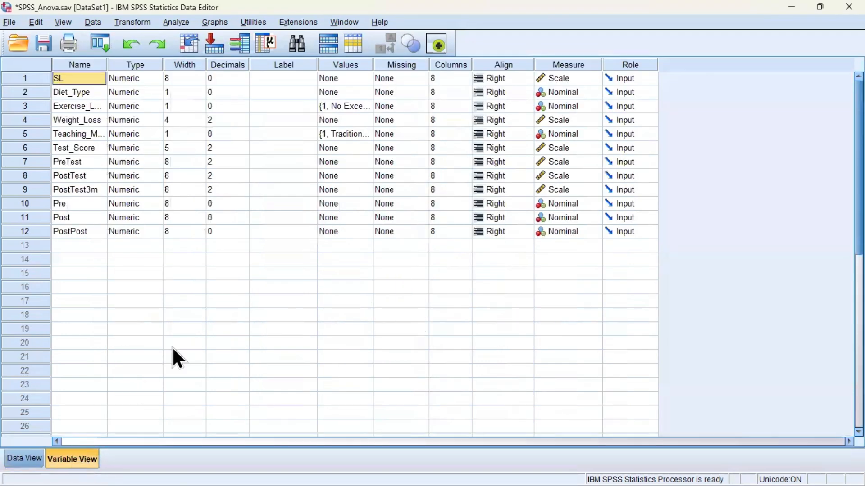
pyautogui.click(397, 89)
pyautogui.click(359, 87)
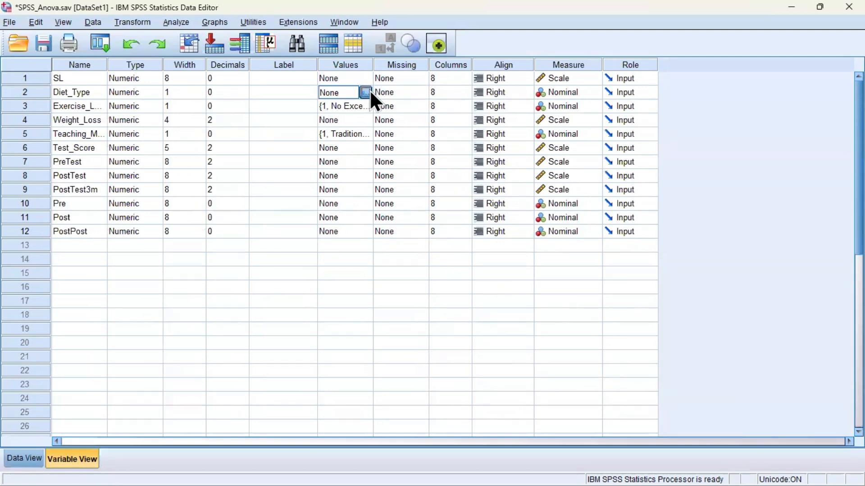
pyautogui.click(366, 92)
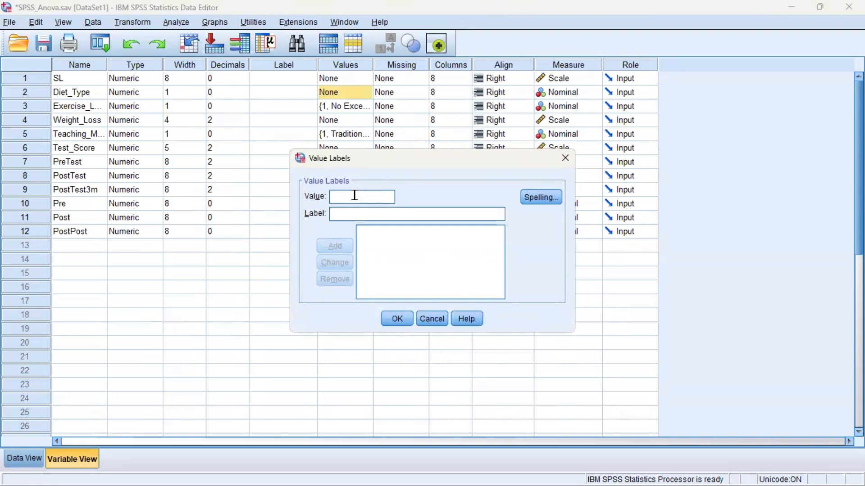
pyautogui.write('1')
pyautogui.click(359, 216)
pyautogui.write('Low ')
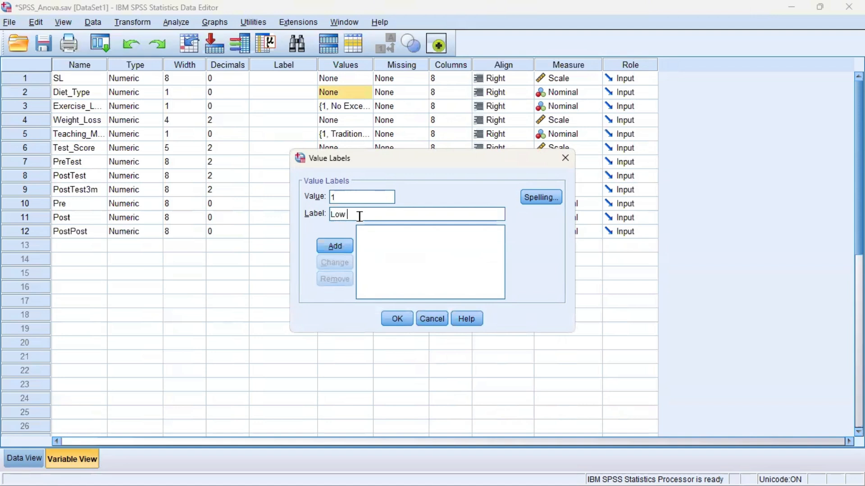
pyautogui.write('Carb')
pyautogui.click(341, 247)
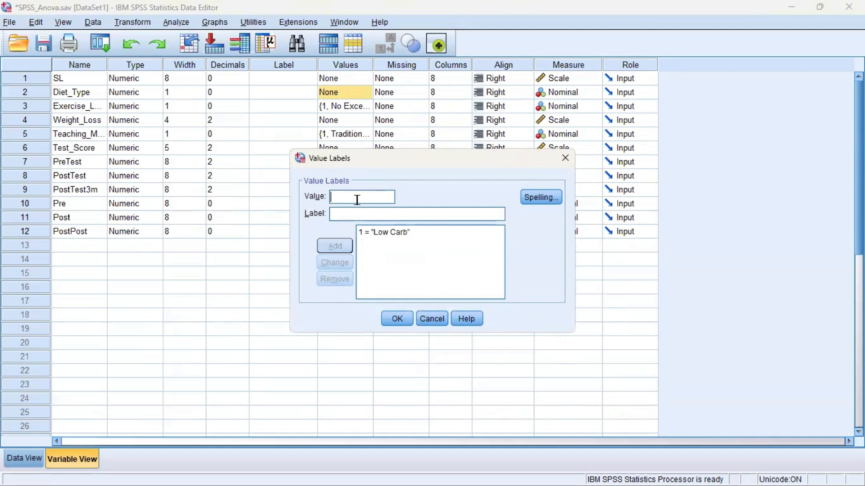
# Step: Add the Diet_Type value labels 2 = "Vegetarian" and 3 = "Non Veg", and apply the labels
pyautogui.write('2')
pyautogui.click(350, 213)
pyautogui.write('Vegetarian')
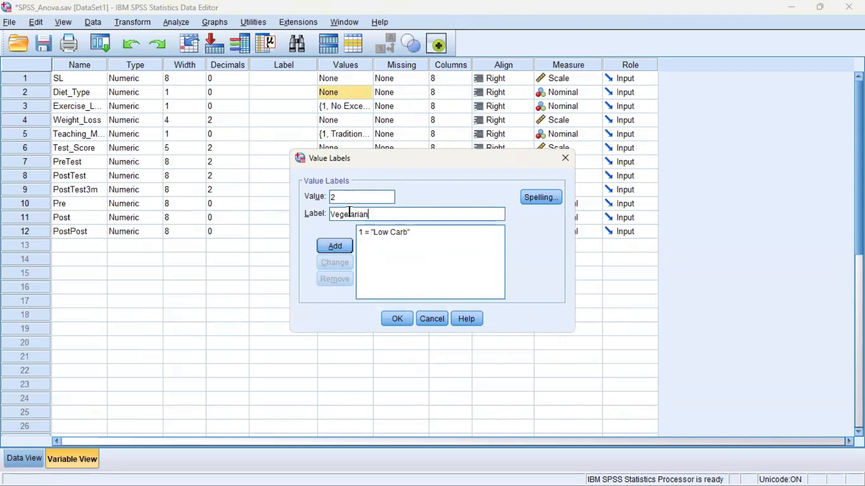
pyautogui.click(339, 249)
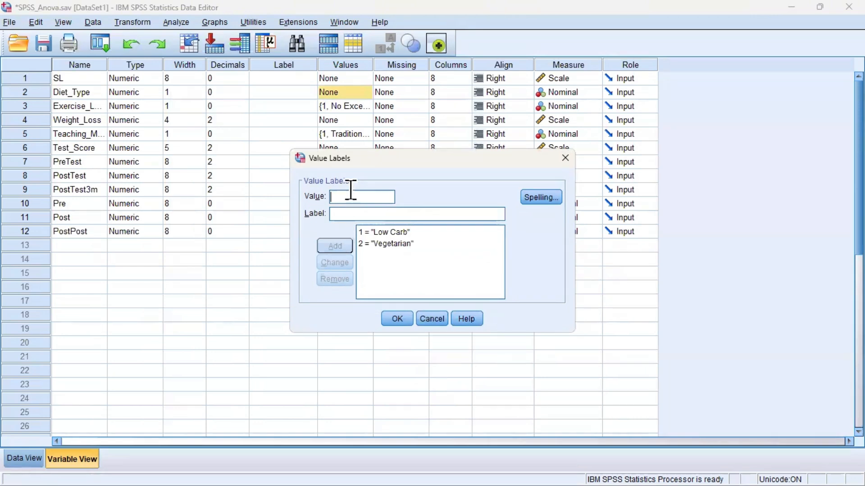
pyautogui.write('3')
pyautogui.click(358, 214)
pyautogui.write('Non Veg')
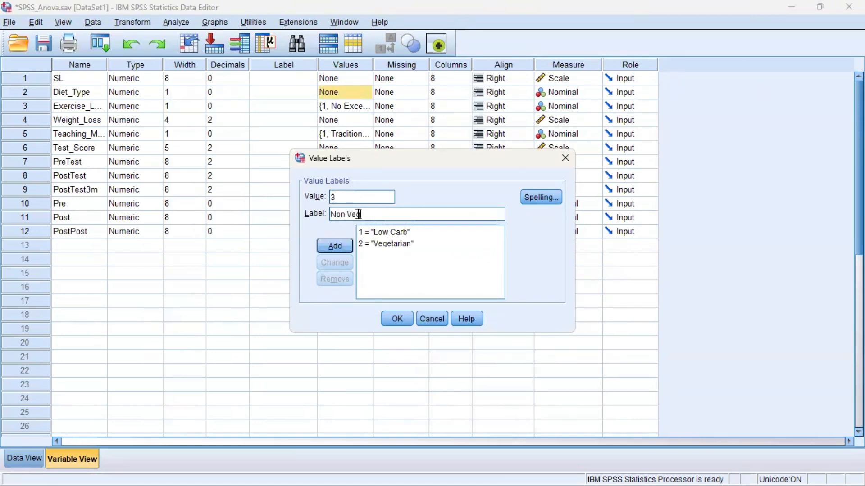
pyautogui.click(341, 248)
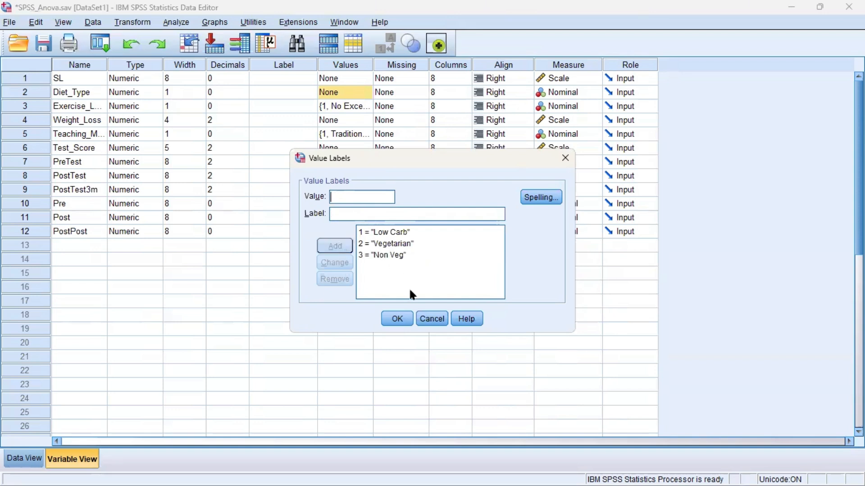
pyautogui.click(396, 319)
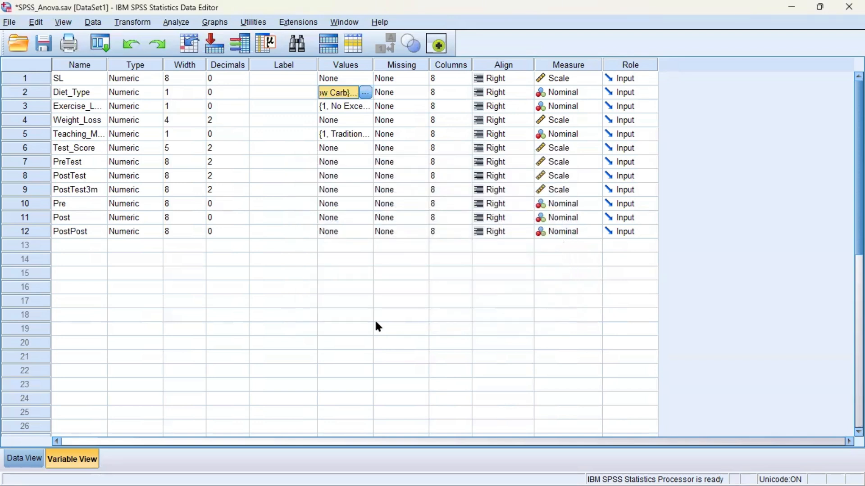
# Step: Review the Diet_Type value labels and the Diet_Type and Weight_Loss variable definitions, and return to the data sheet
pyautogui.click(36, 122)
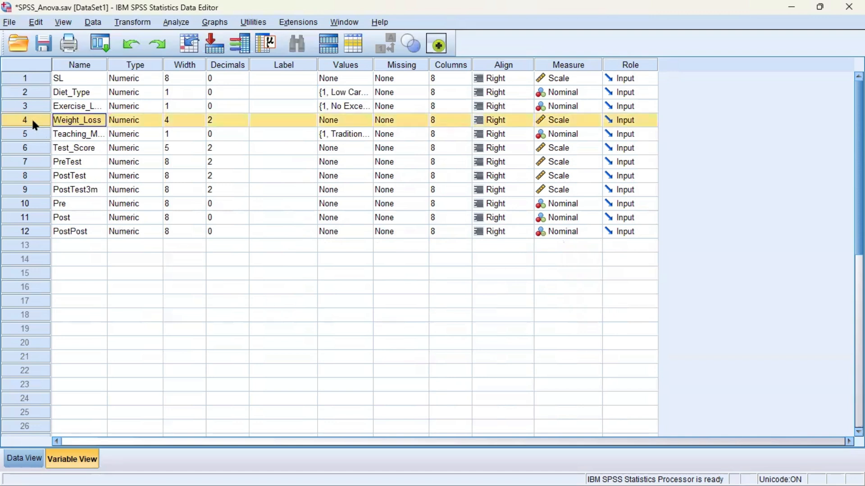
pyautogui.click(33, 92)
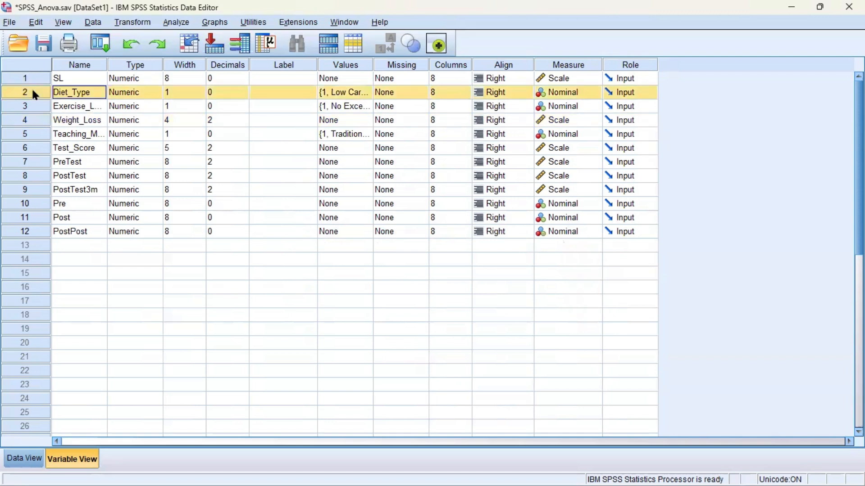
pyautogui.doubleClick(362, 90)
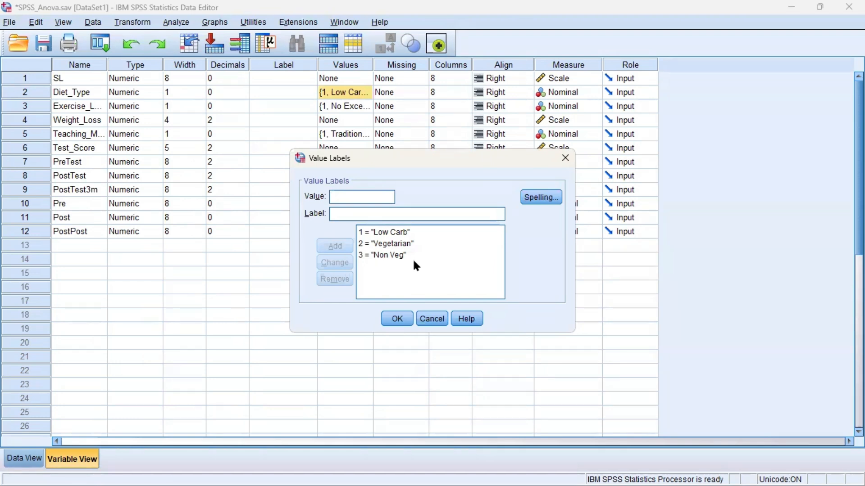
pyautogui.click(399, 323)
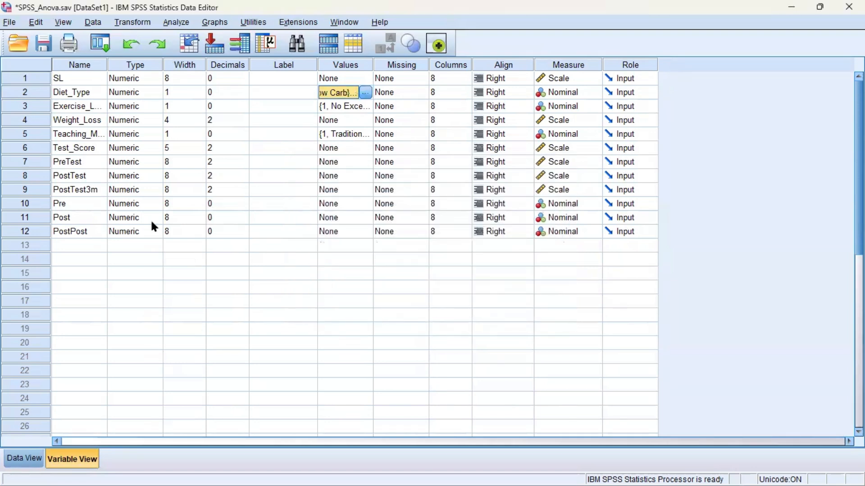
pyautogui.click(31, 91)
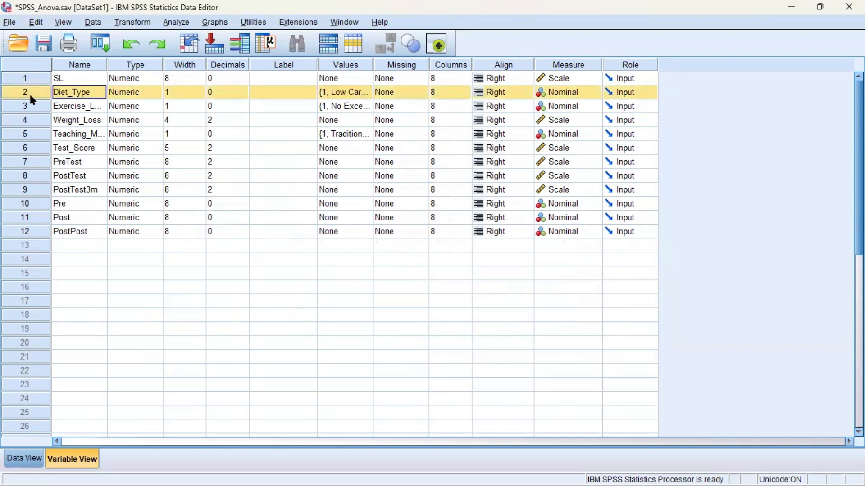
pyautogui.click(27, 120)
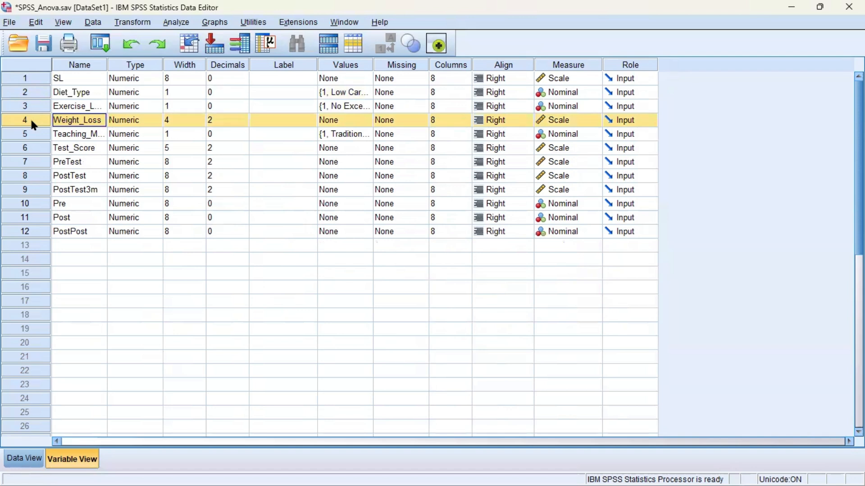
pyautogui.click(31, 94)
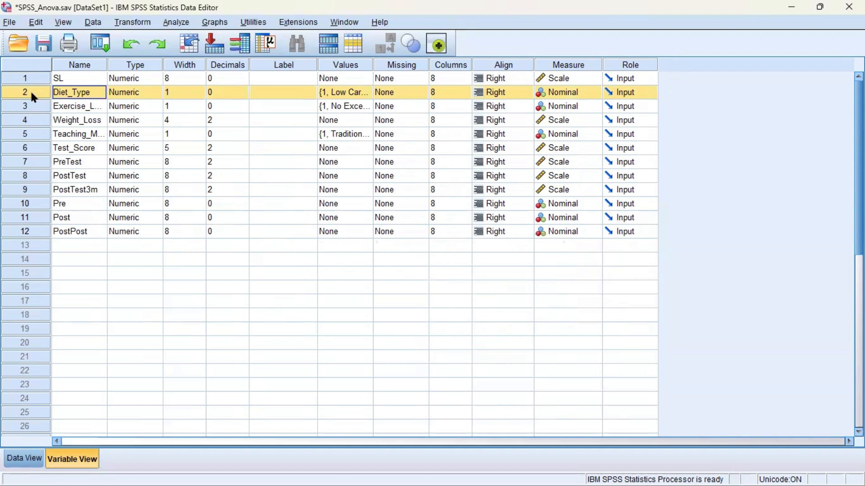
pyautogui.click(28, 120)
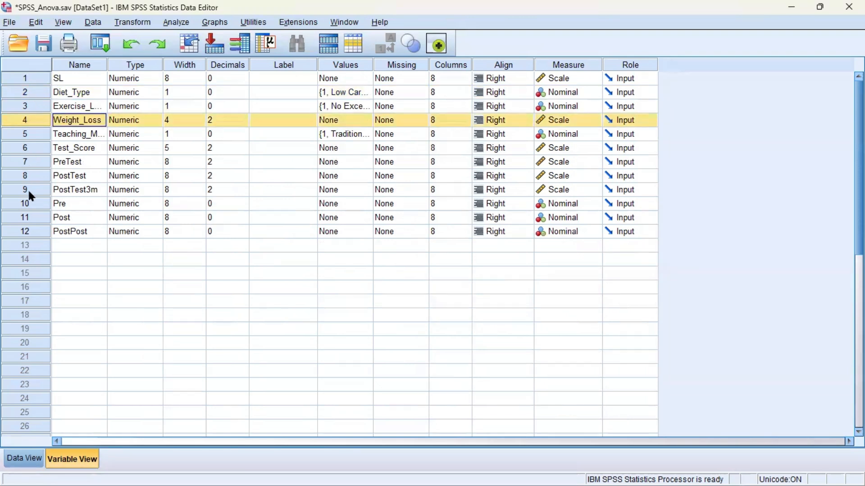
pyautogui.click(28, 456)
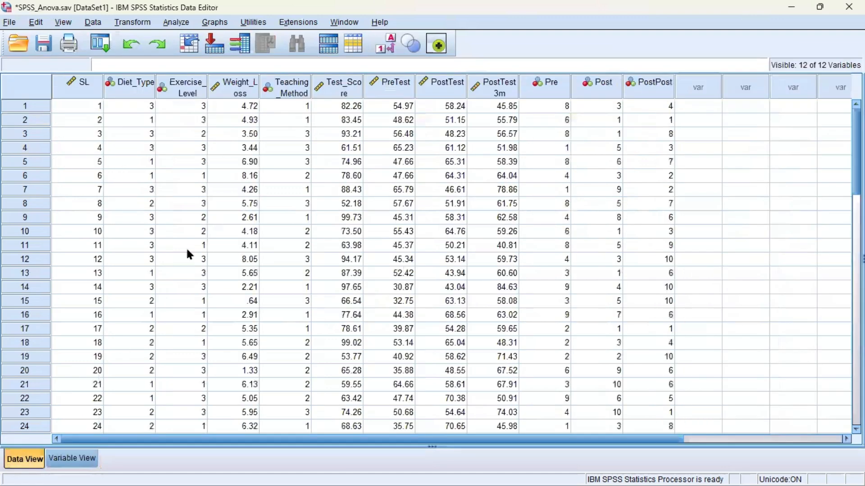
pyautogui.click(185, 23)
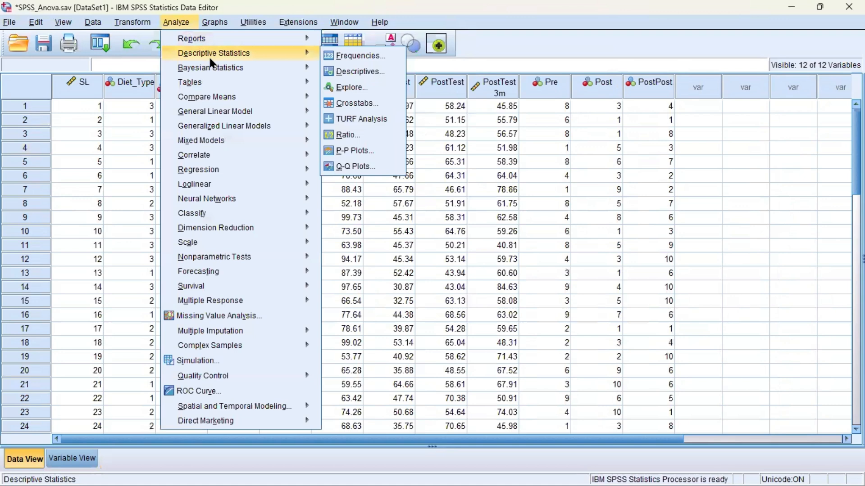
pyautogui.moveTo(286, 96)
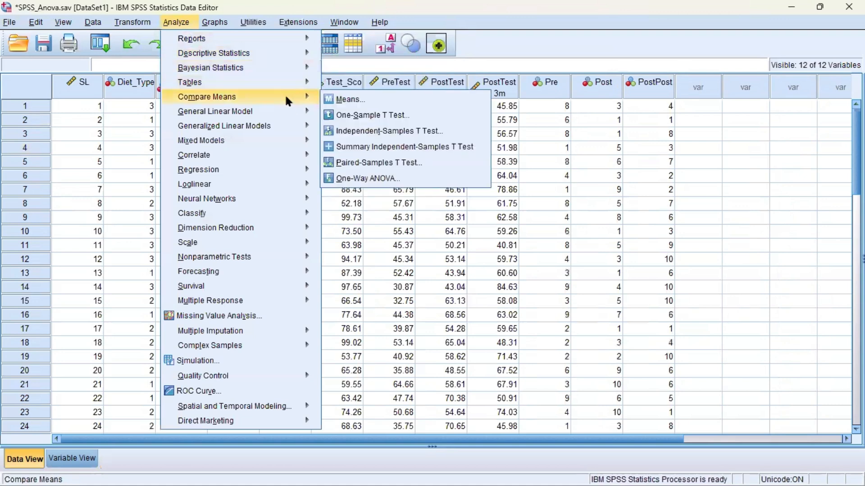
pyautogui.click(404, 179)
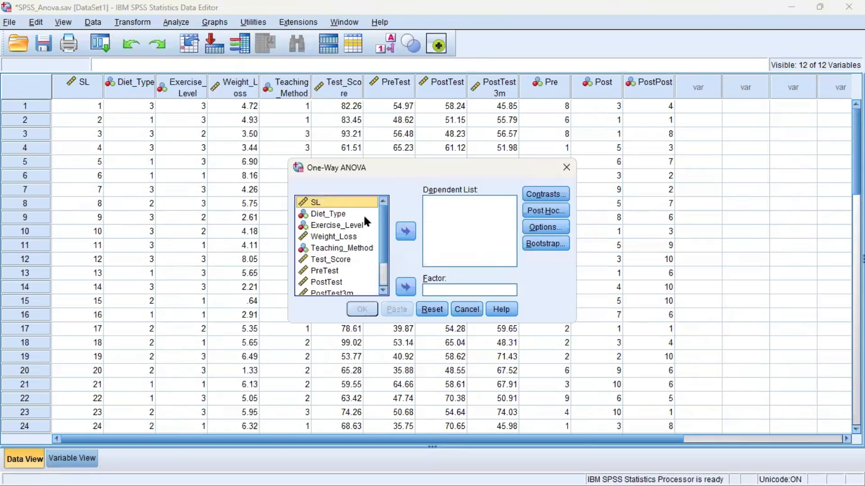
pyautogui.click(345, 237)
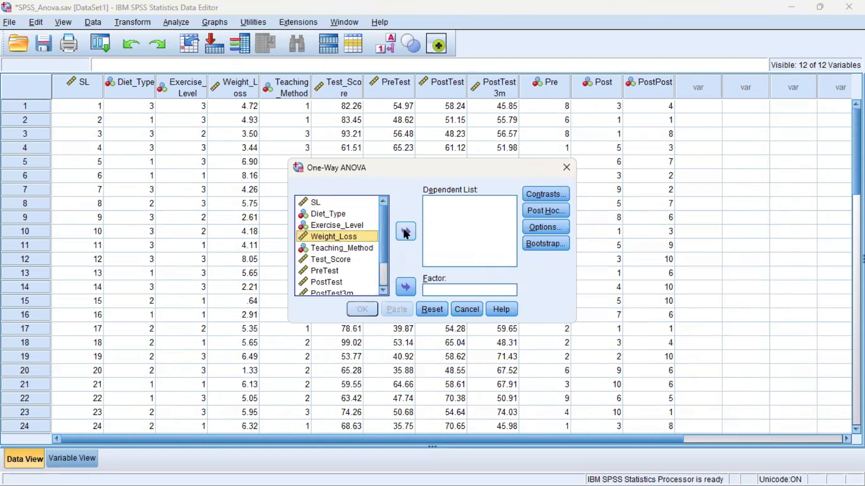
pyautogui.click(406, 232)
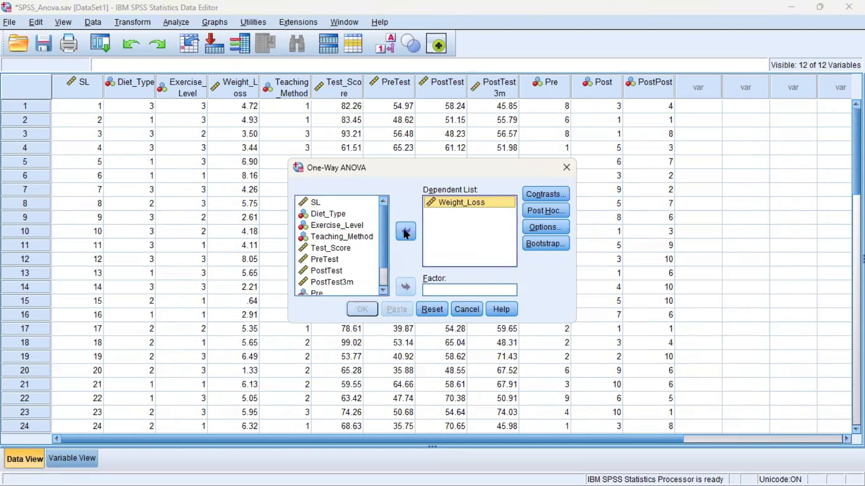
pyautogui.click(351, 216)
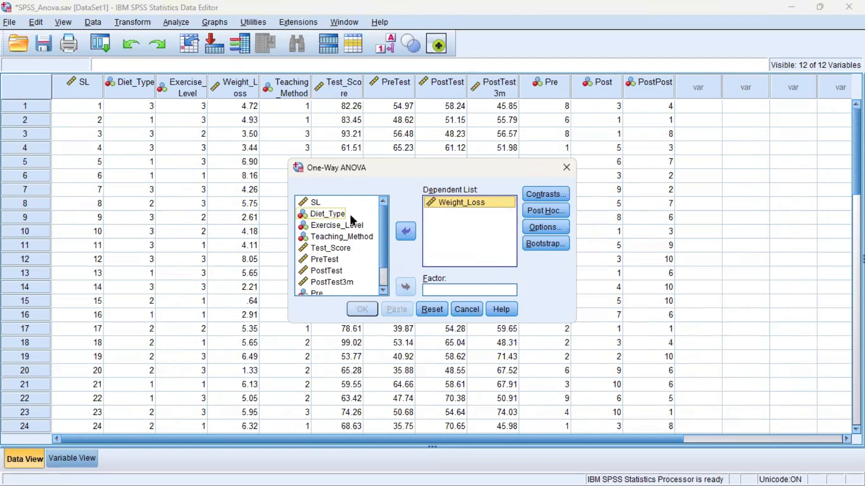
pyautogui.click(351, 216)
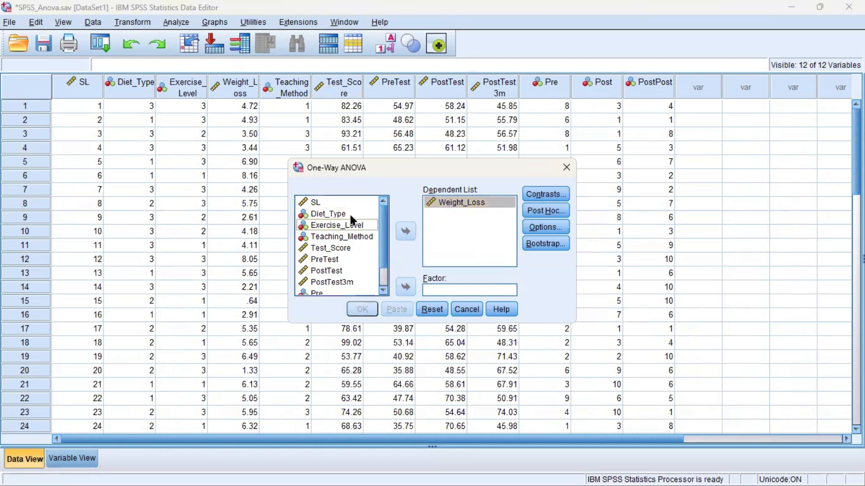
pyautogui.click(400, 288)
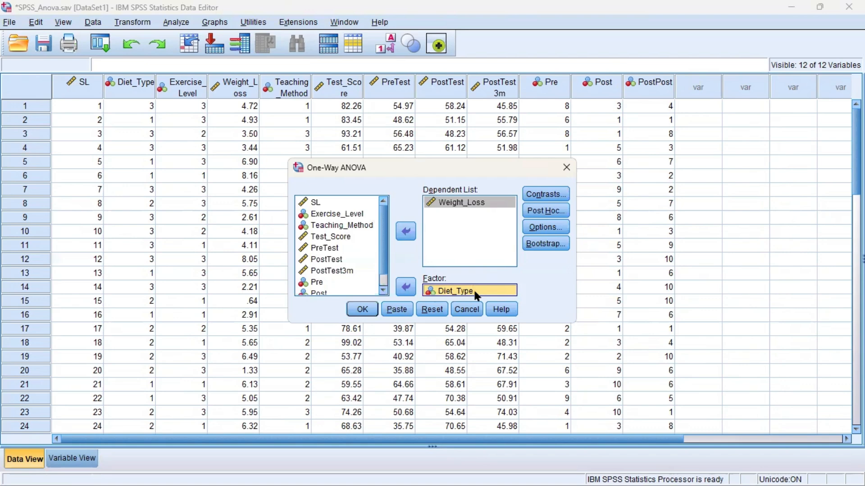
pyautogui.click(551, 210)
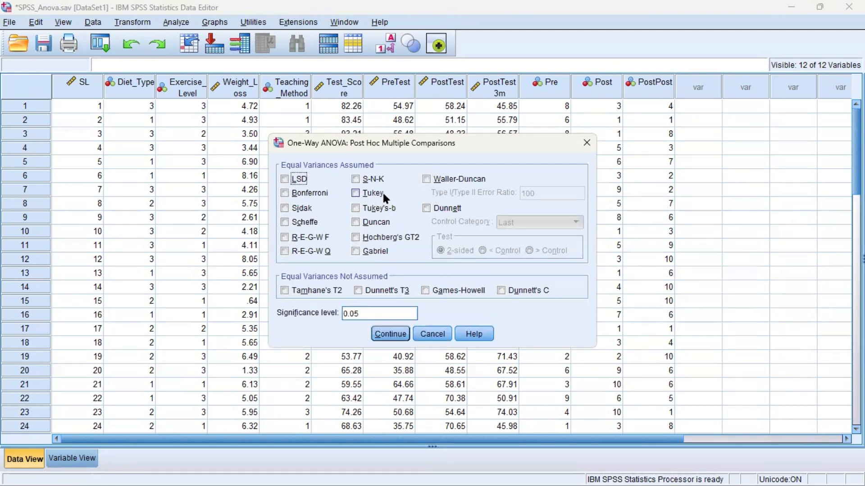
pyautogui.click(355, 193)
pyautogui.click(388, 337)
pyautogui.click(472, 309)
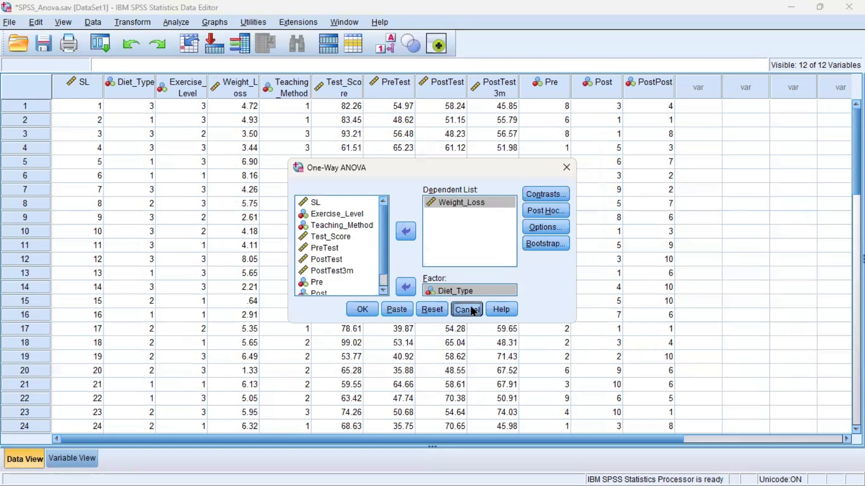
# Step: Set up a One-Way ANOVA with Weight_Loss as the dependent variable and Diet_Type as the factor
pyautogui.click(180, 24)
pyautogui.moveTo(279, 97)
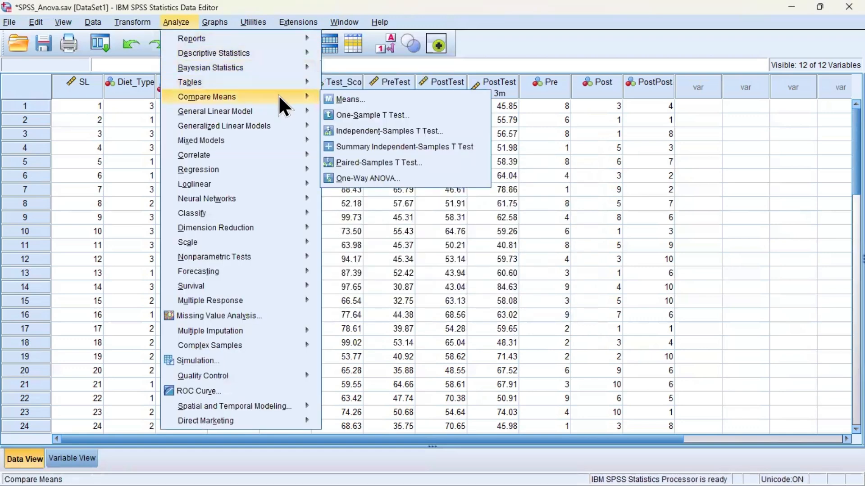
pyautogui.click(372, 177)
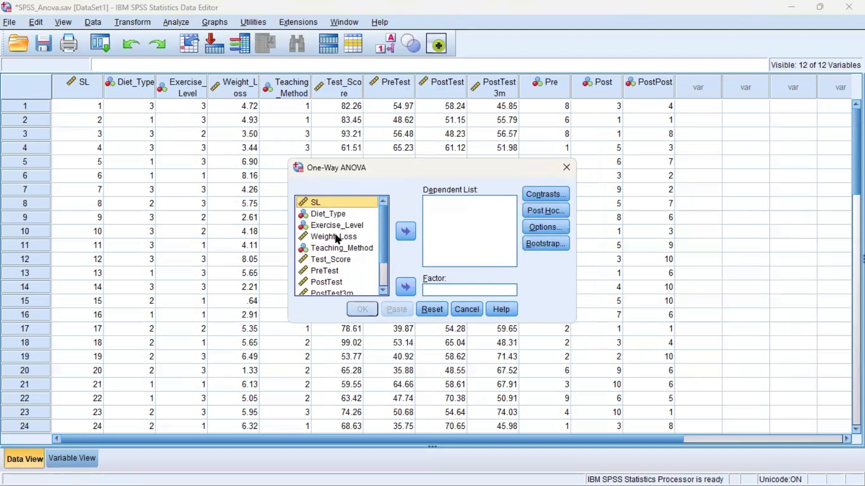
pyautogui.click(366, 239)
pyautogui.click(405, 230)
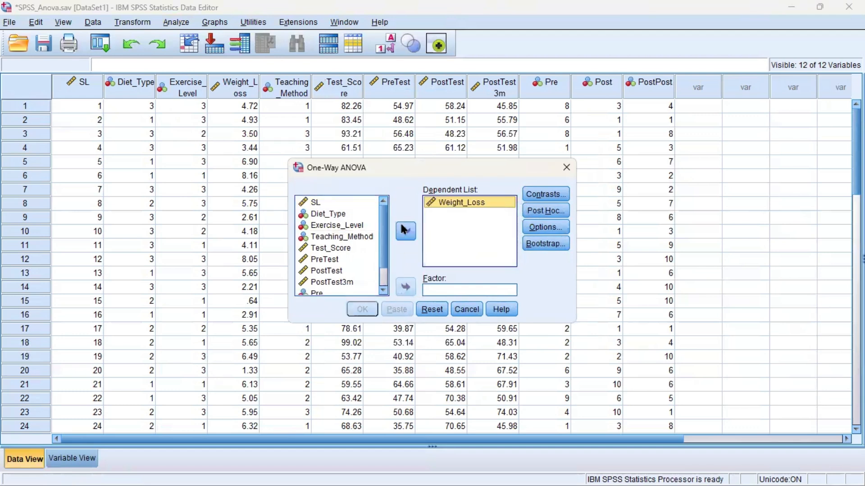
pyautogui.click(349, 214)
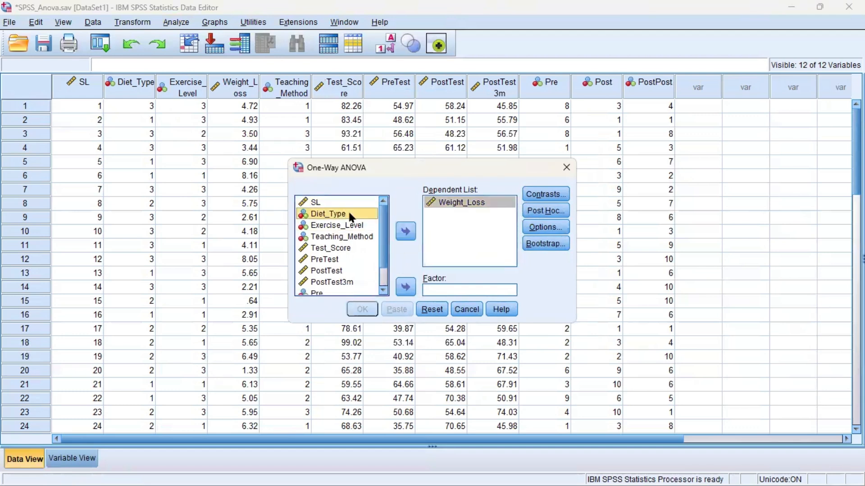
pyautogui.click(405, 286)
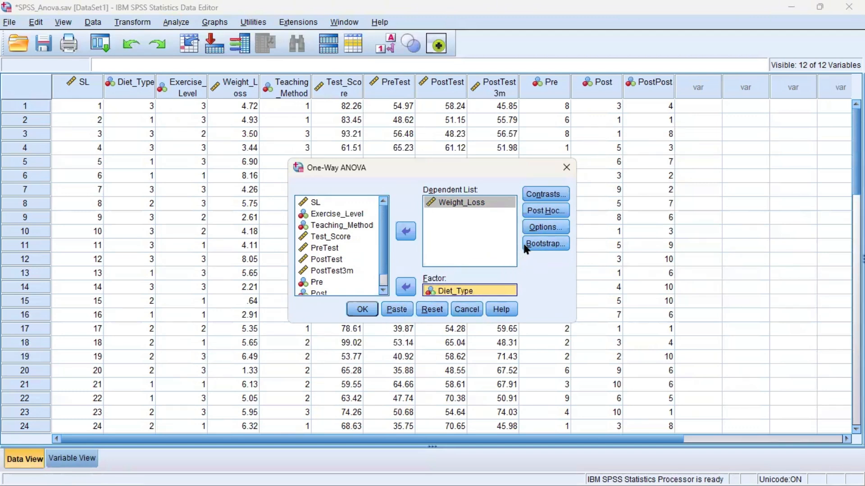
# Step: Add the Tukey post hoc test to the One-Way ANOVA at the 0.05 significance level
pyautogui.click(553, 211)
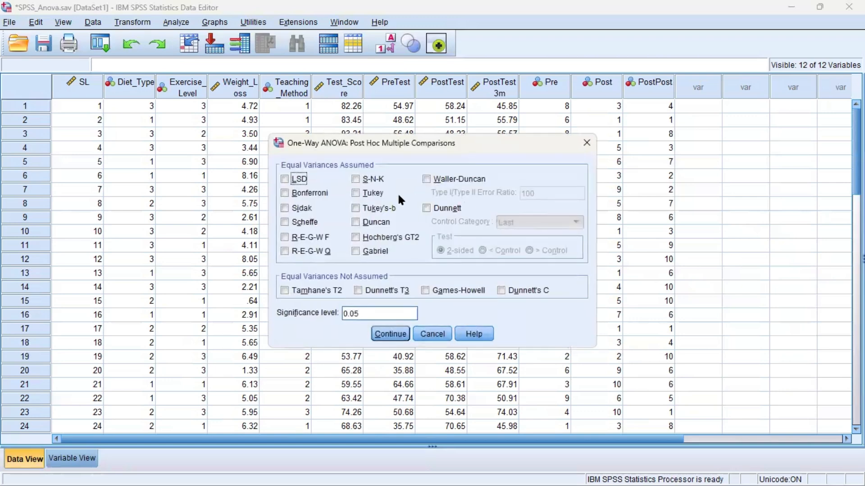
pyautogui.click(356, 195)
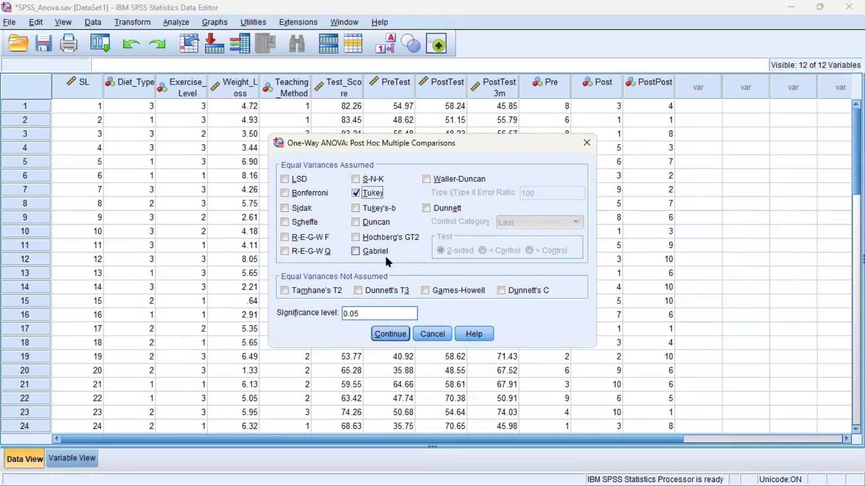
pyautogui.click(390, 336)
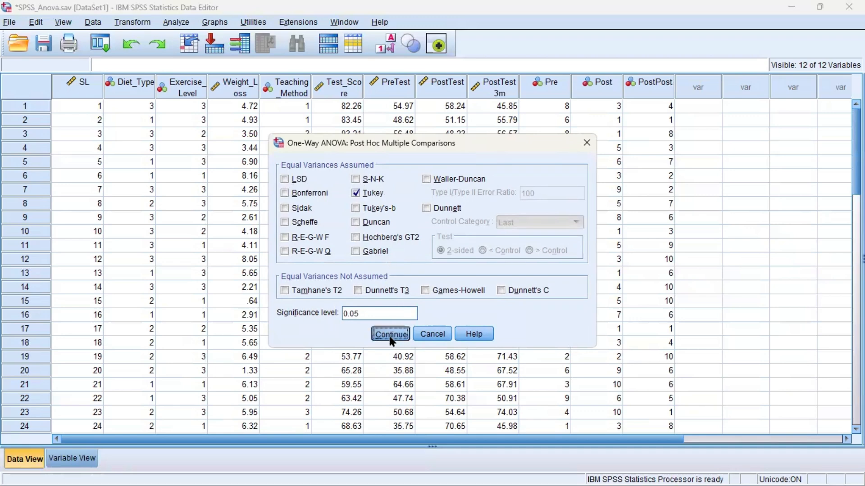
# Step: Include Descriptive statistics in the One-Way ANOVA options and run the analysis
pyautogui.click(526, 232)
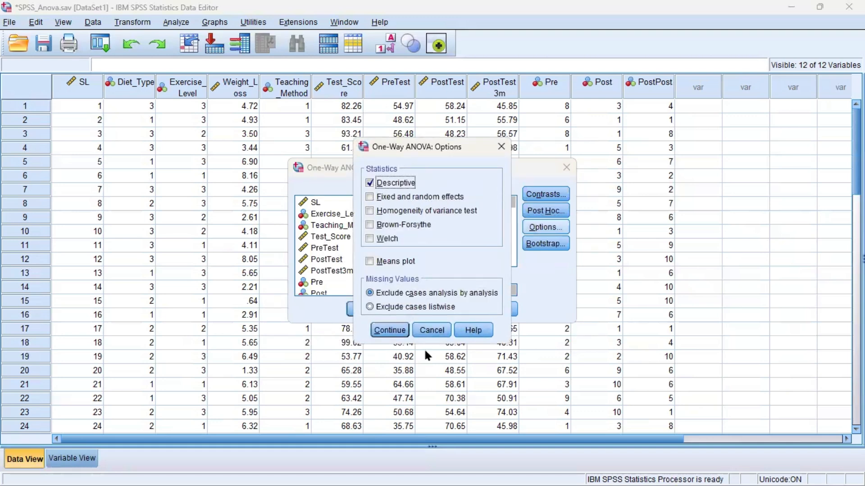
pyautogui.click(388, 330)
pyautogui.click(363, 310)
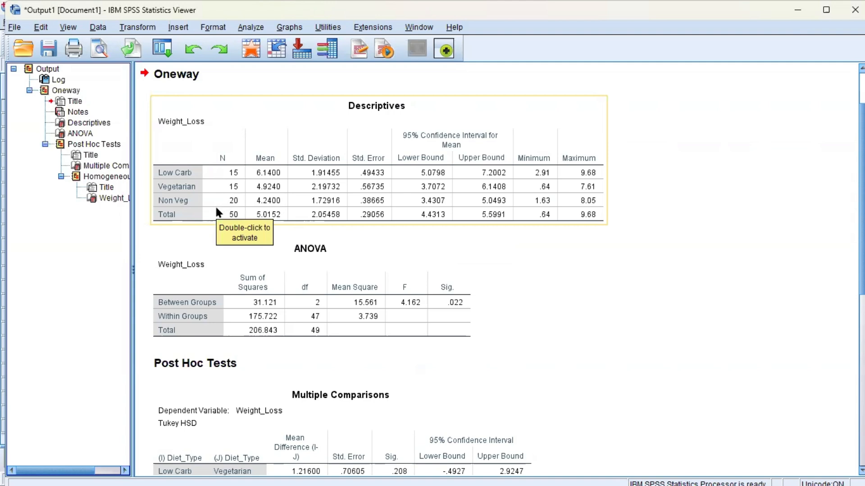
# Step: Examine the group means in the Descriptives table and the F and significance values in the ANOVA table
pyautogui.moveTo(285, 233); pyautogui.dragTo(289, 236)
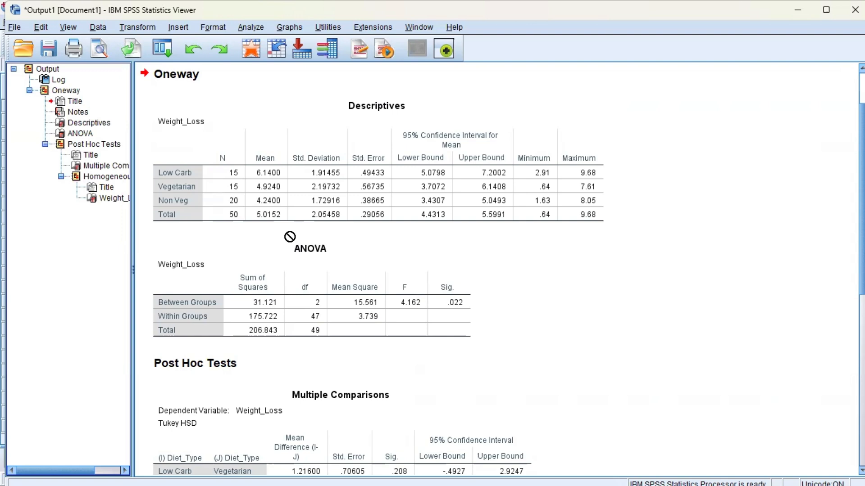
pyautogui.click(174, 217)
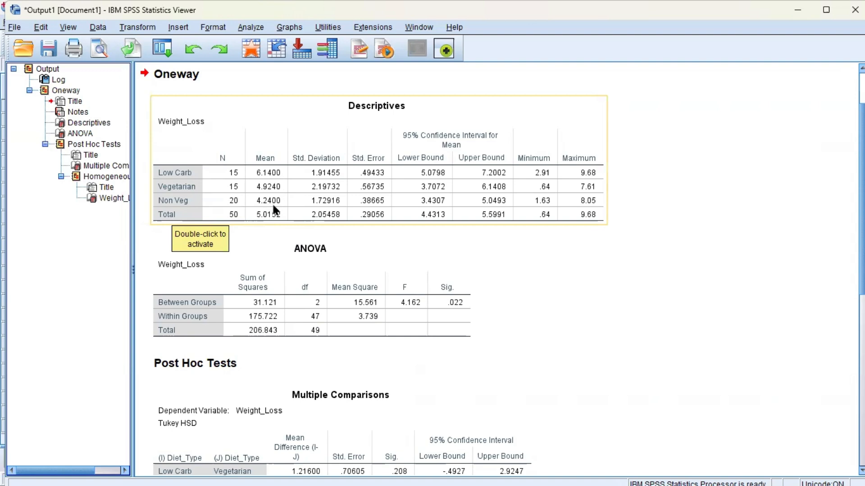
pyautogui.click(434, 262)
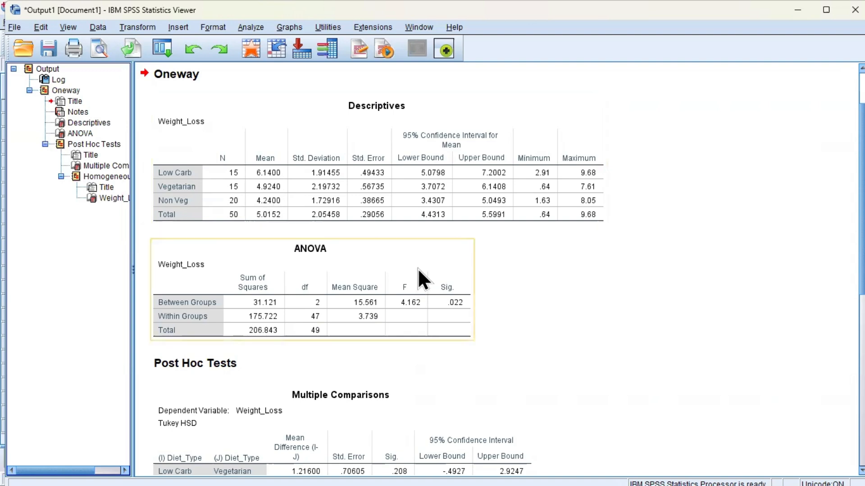
pyautogui.click(409, 252)
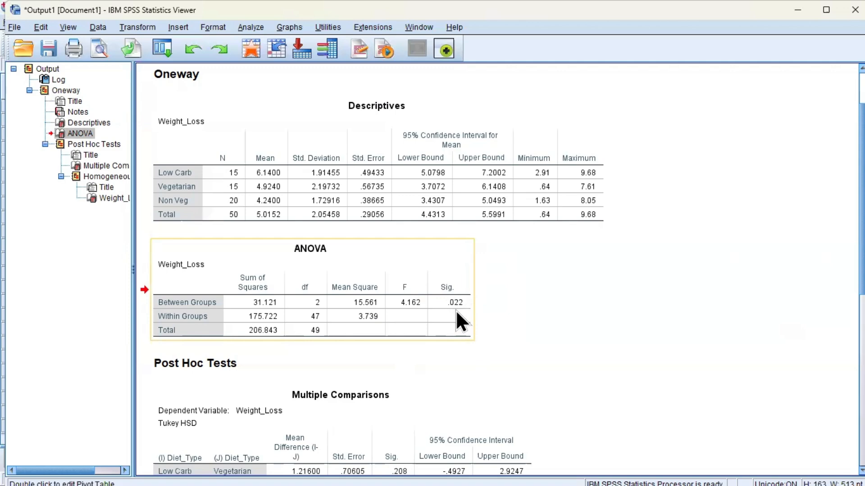
# Step: Examine the Tukey HSD Multiple Comparisons between the diet types and compare them with the group means in the Descriptives table
pyautogui.scroll(-5, 456, 311)
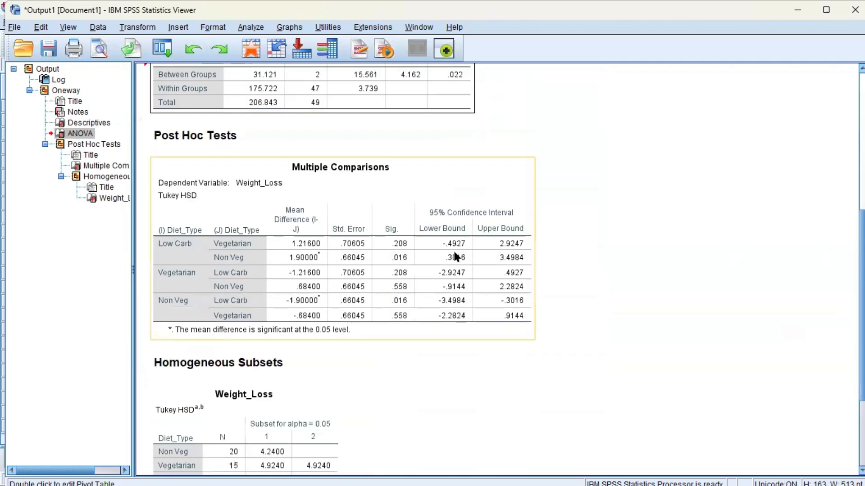
pyautogui.click(456, 187)
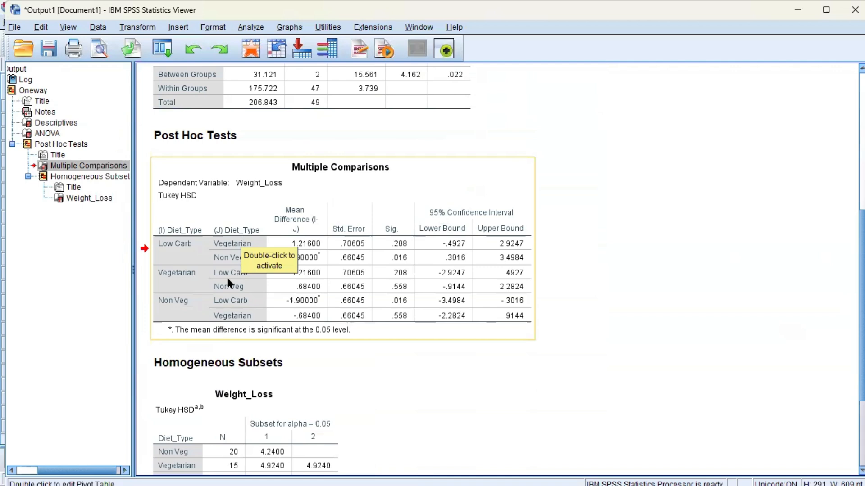
pyautogui.click(167, 247)
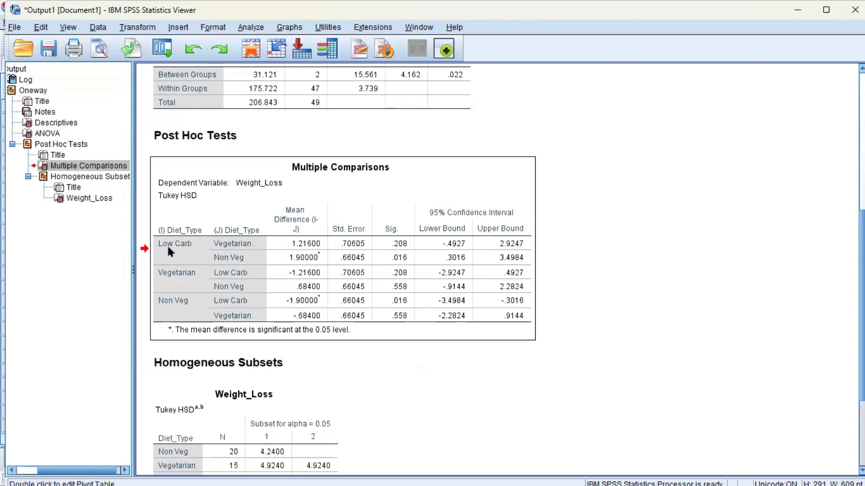
pyautogui.click(168, 276)
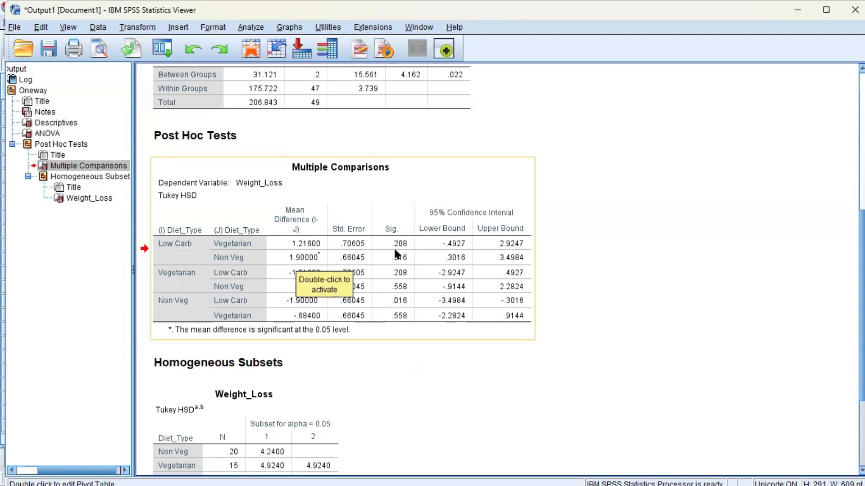
pyautogui.click(383, 255)
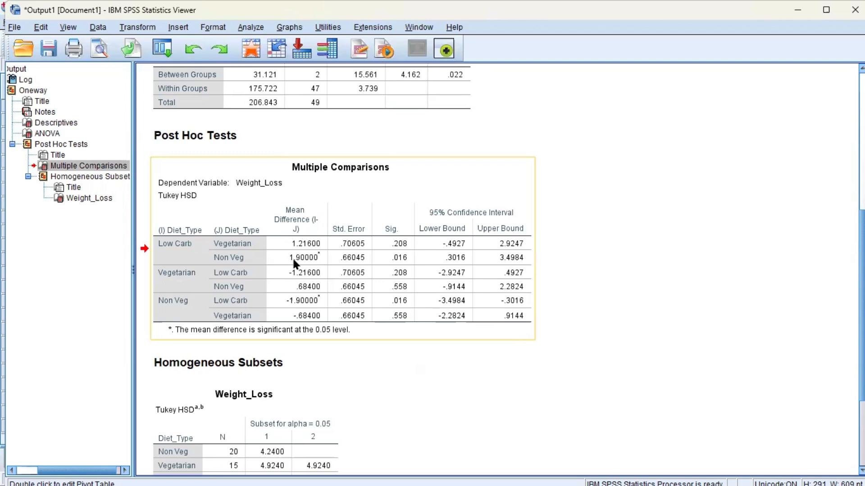
pyautogui.scroll(8, 313, 216)
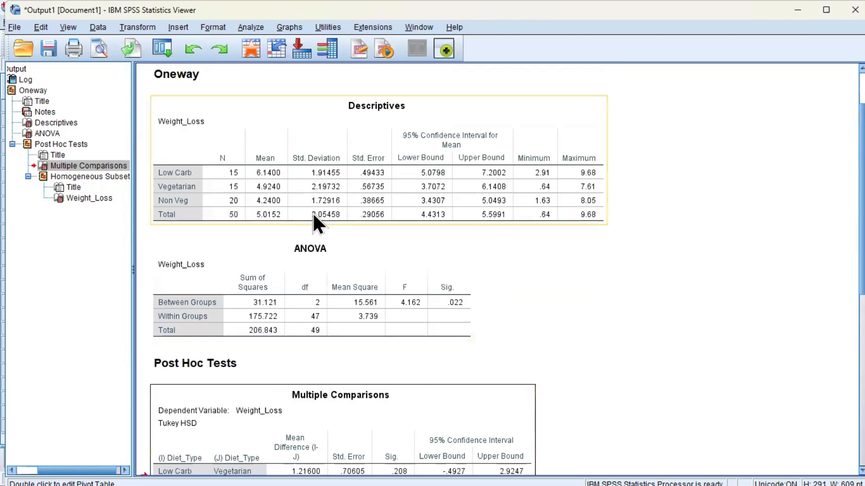